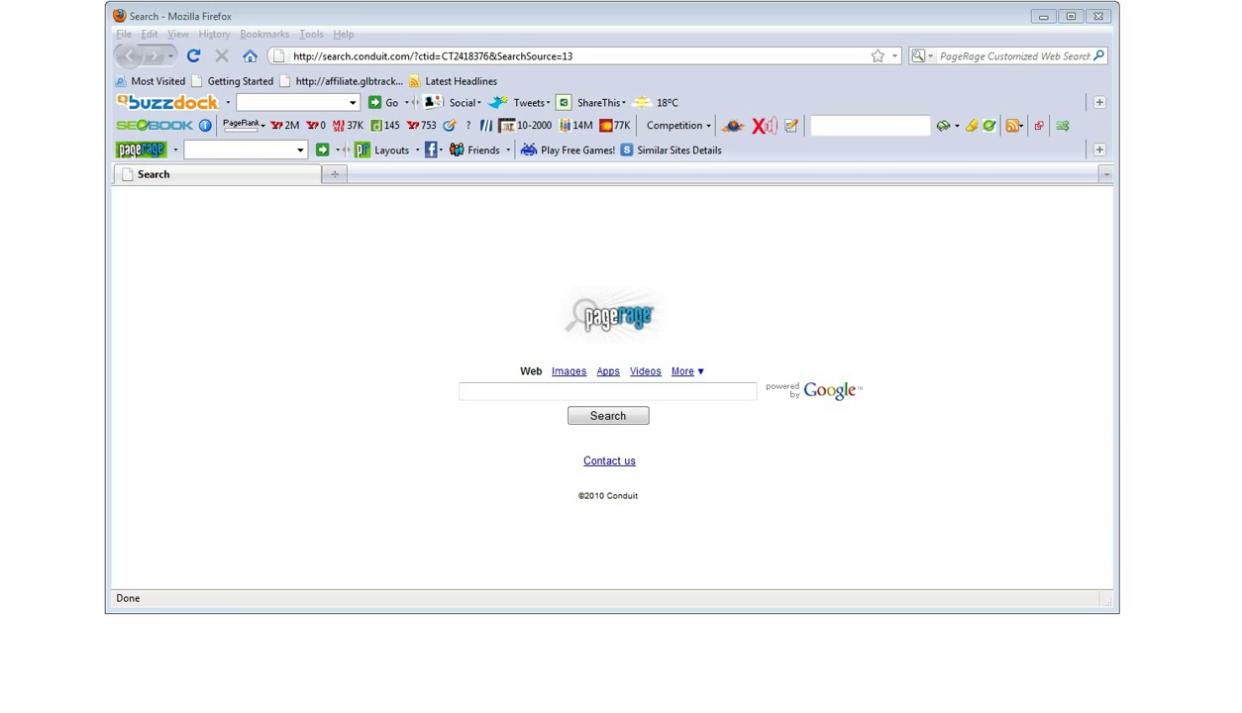
# Step: Search the web for 'pagerage' and open the PageRage site from the results
pyautogui.click(551, 392)
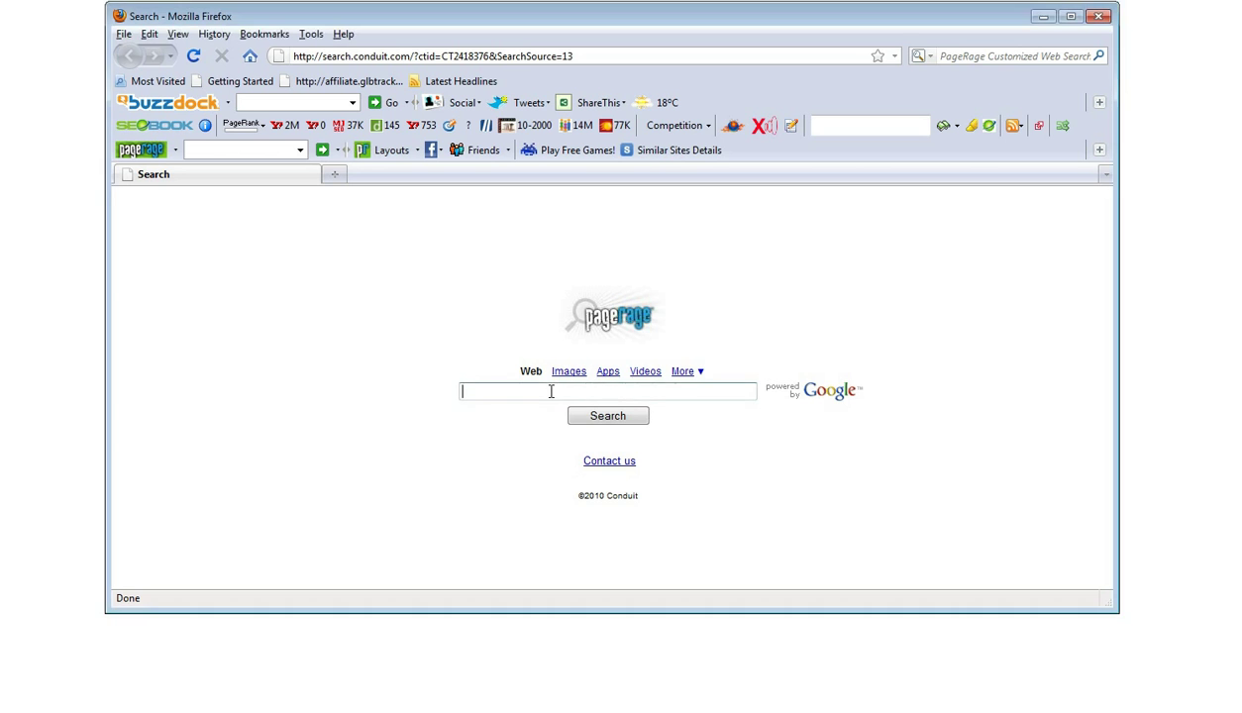
pyautogui.write('pagerage')
pyautogui.press('Return')
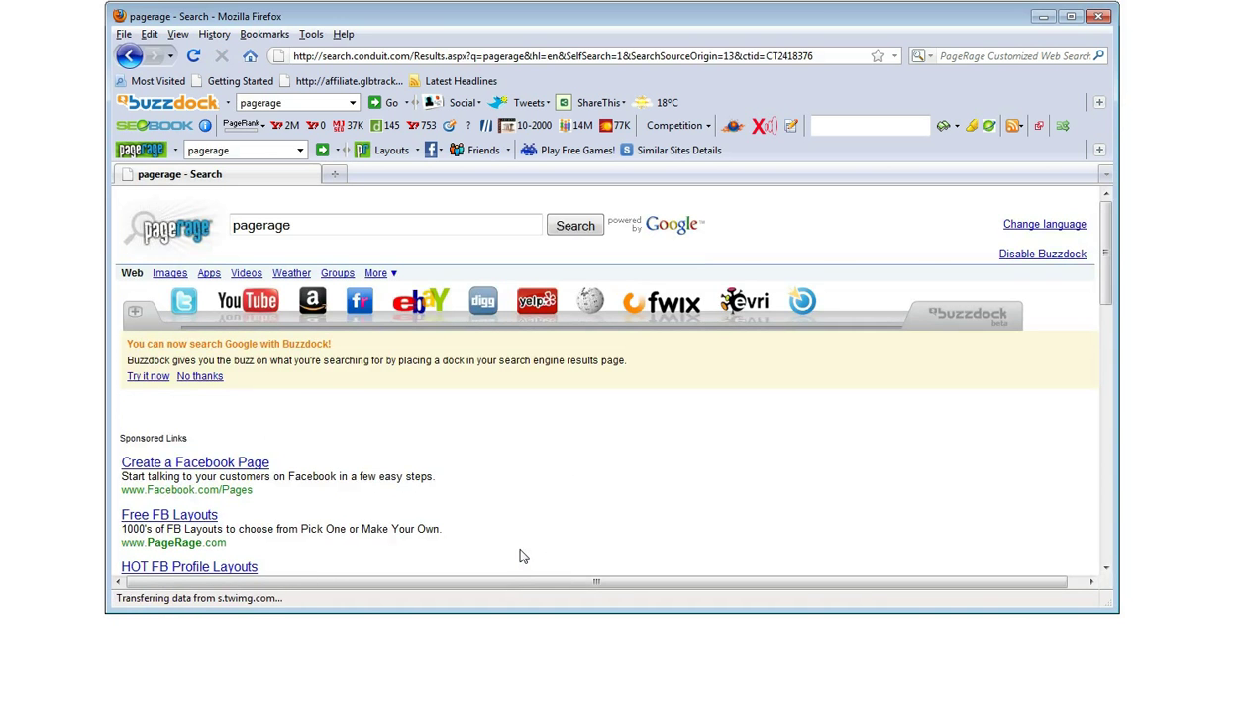
pyautogui.scroll(-3, 404, 500)
pyautogui.click(211, 509)
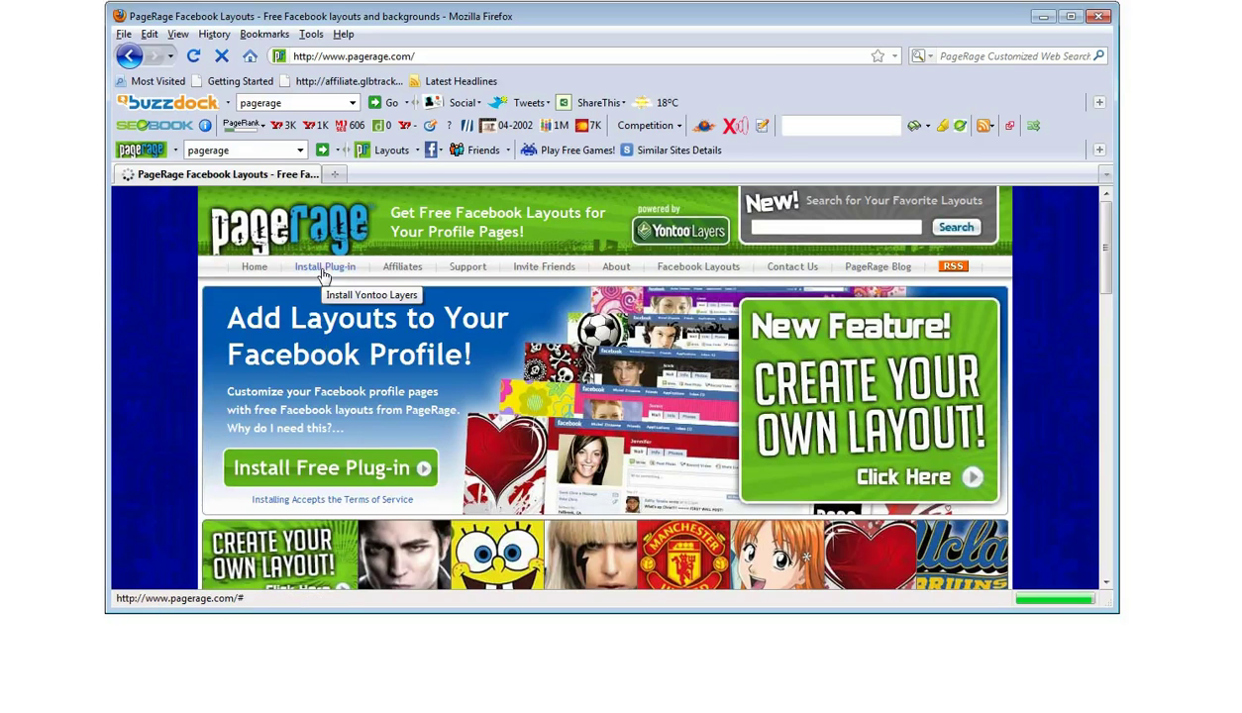
# Step: Start the free plug-in install and save YontooClientSetup.exe to disk
pyautogui.click(366, 483)
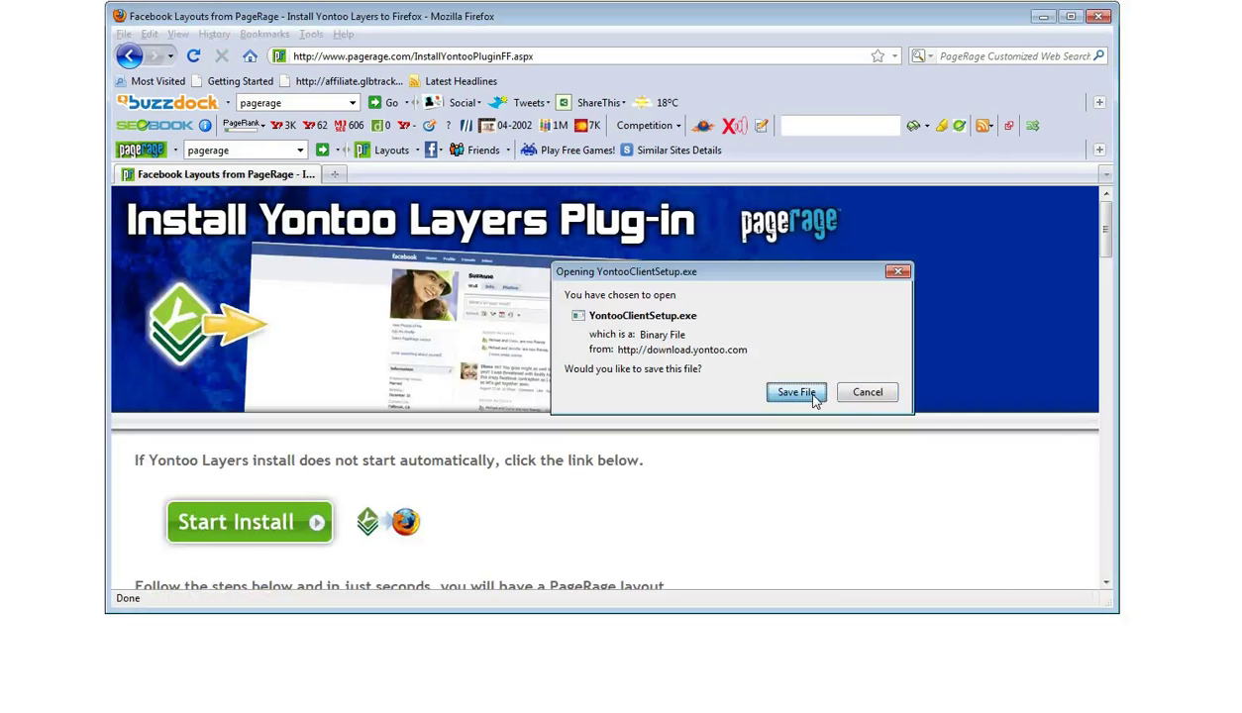
pyautogui.click(795, 393)
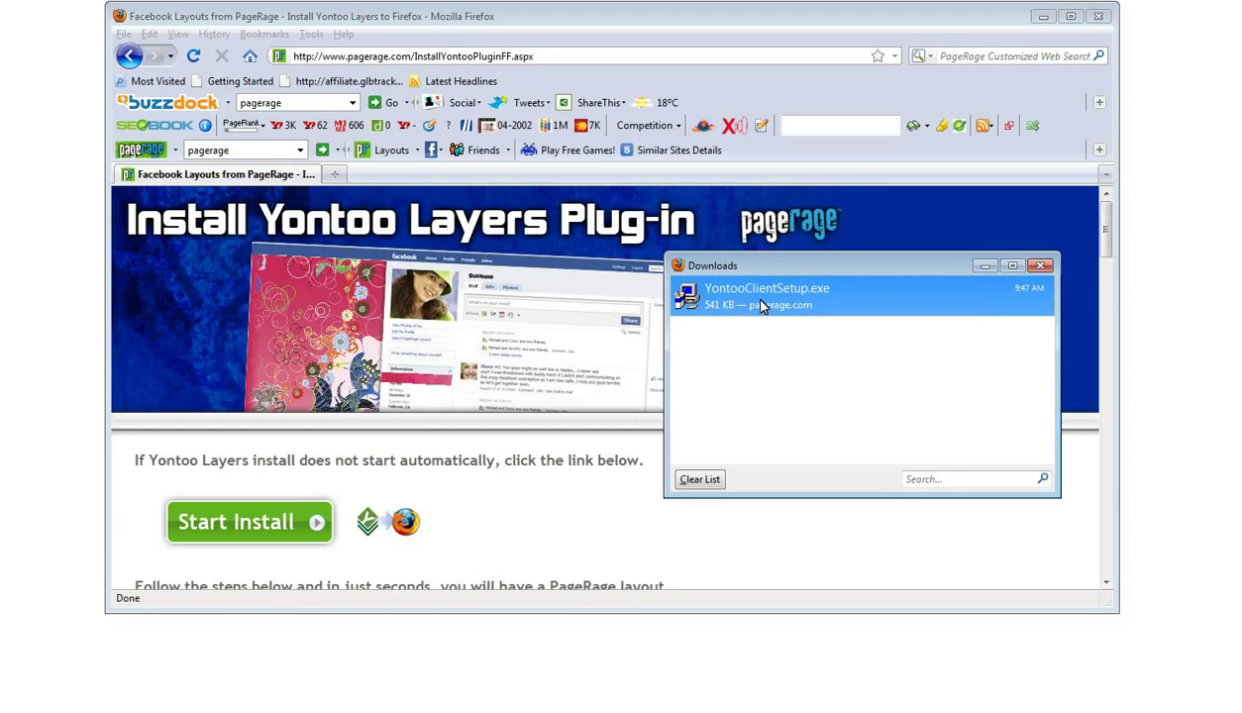
# Step: Run YontooClientSetup.exe and install Yontoo Layers Client with the default options
pyautogui.doubleClick(760, 306)
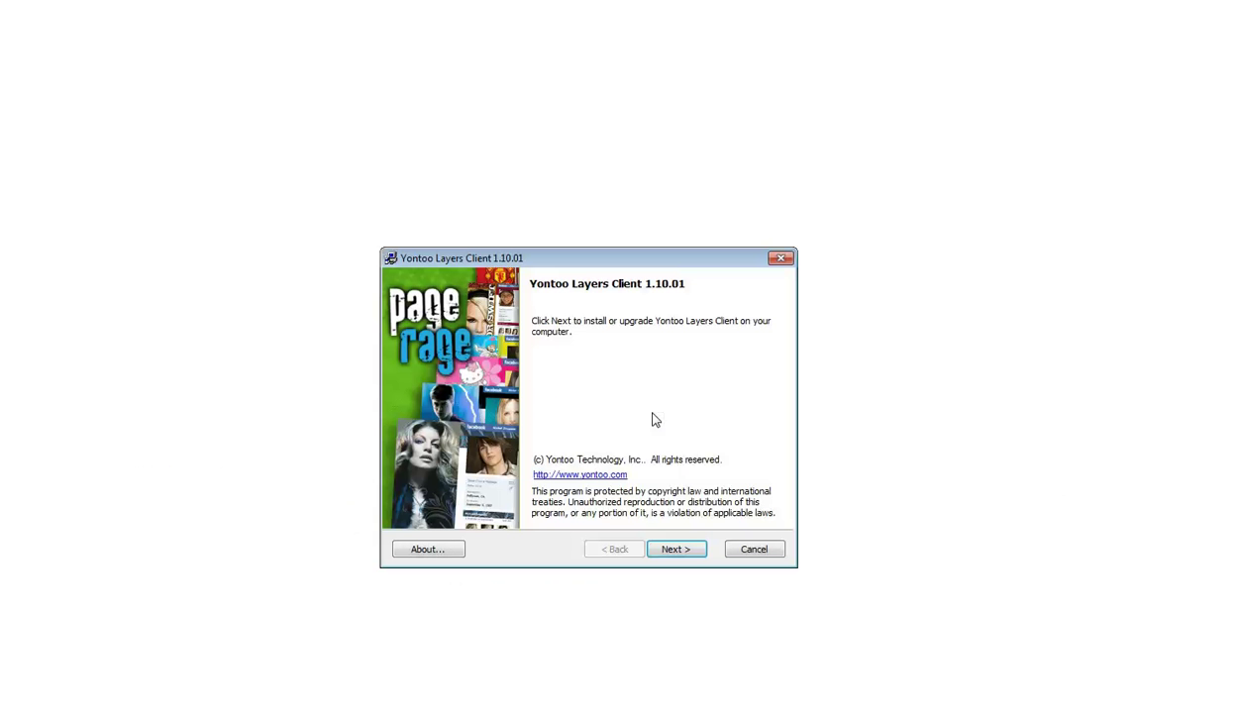
pyautogui.click(690, 550)
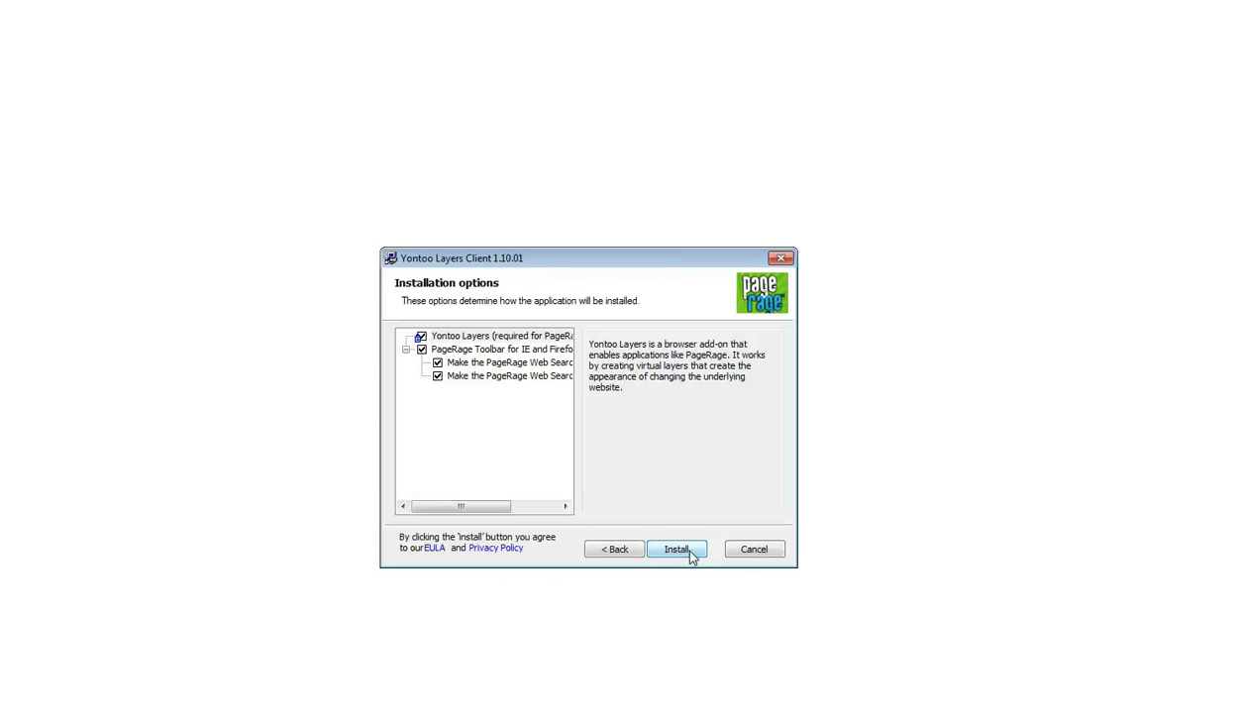
pyautogui.click(691, 552)
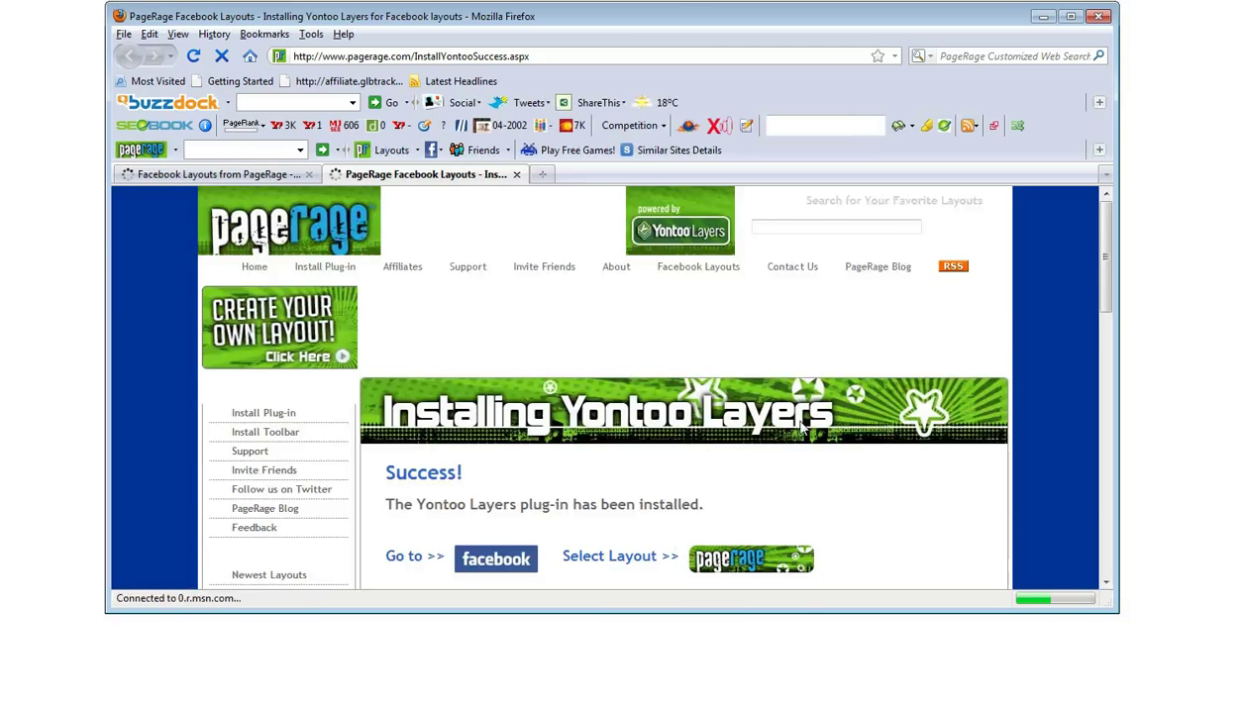
# Step: Scroll the success page to review layout categories from Abstract through World Nations
pyautogui.scroll(-2, 804, 432)
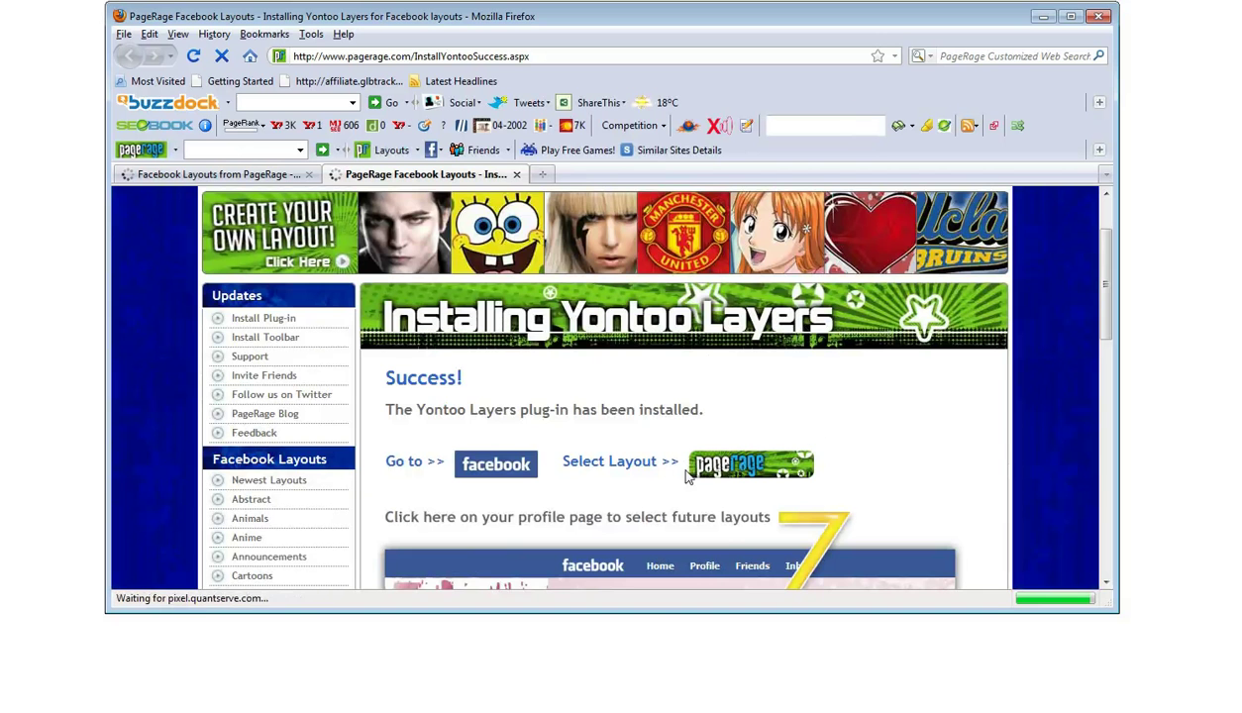
pyautogui.scroll(1, 669, 457)
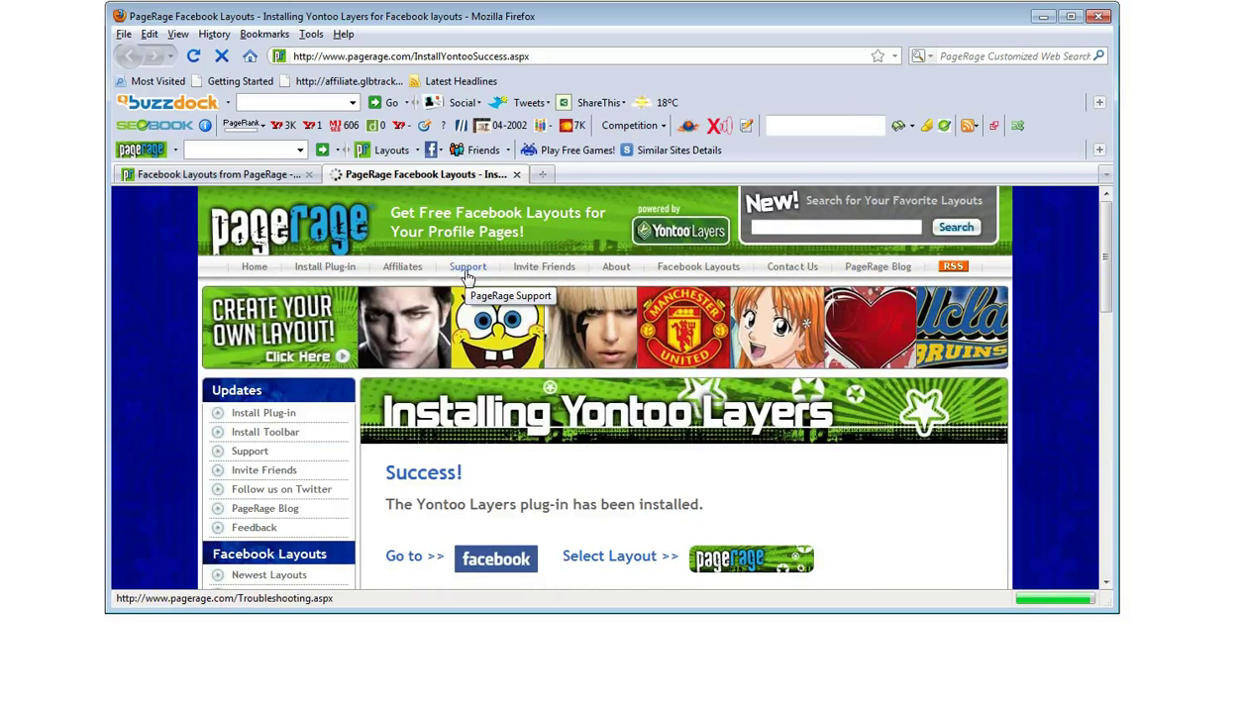
pyautogui.scroll(-1, 475, 307)
pyautogui.scroll(-1, 483, 333)
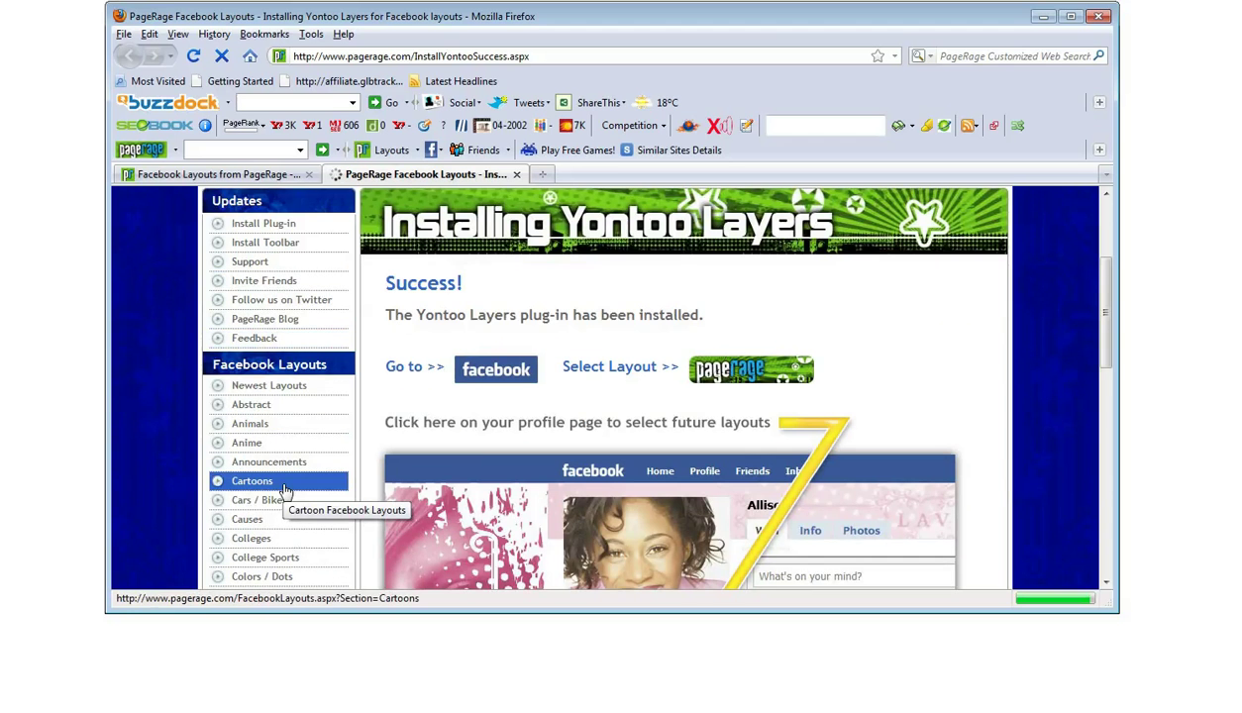
pyautogui.scroll(-1, 285, 491)
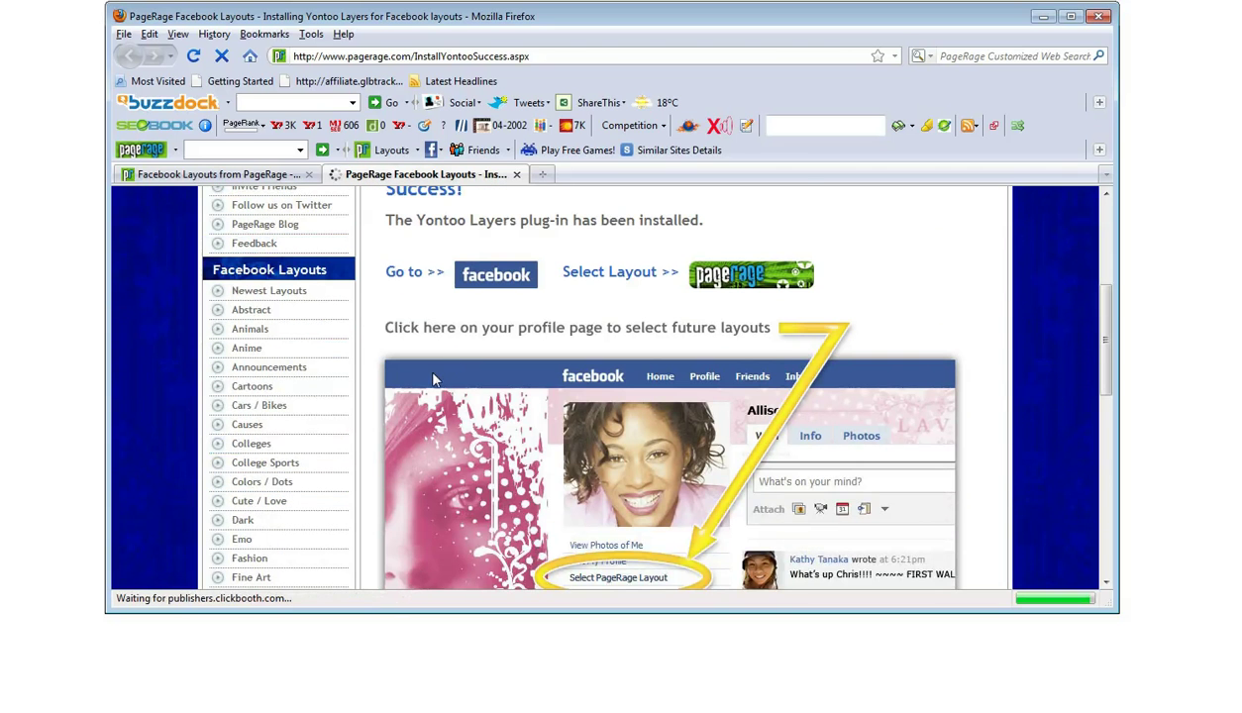
pyautogui.scroll(-1, 440, 368)
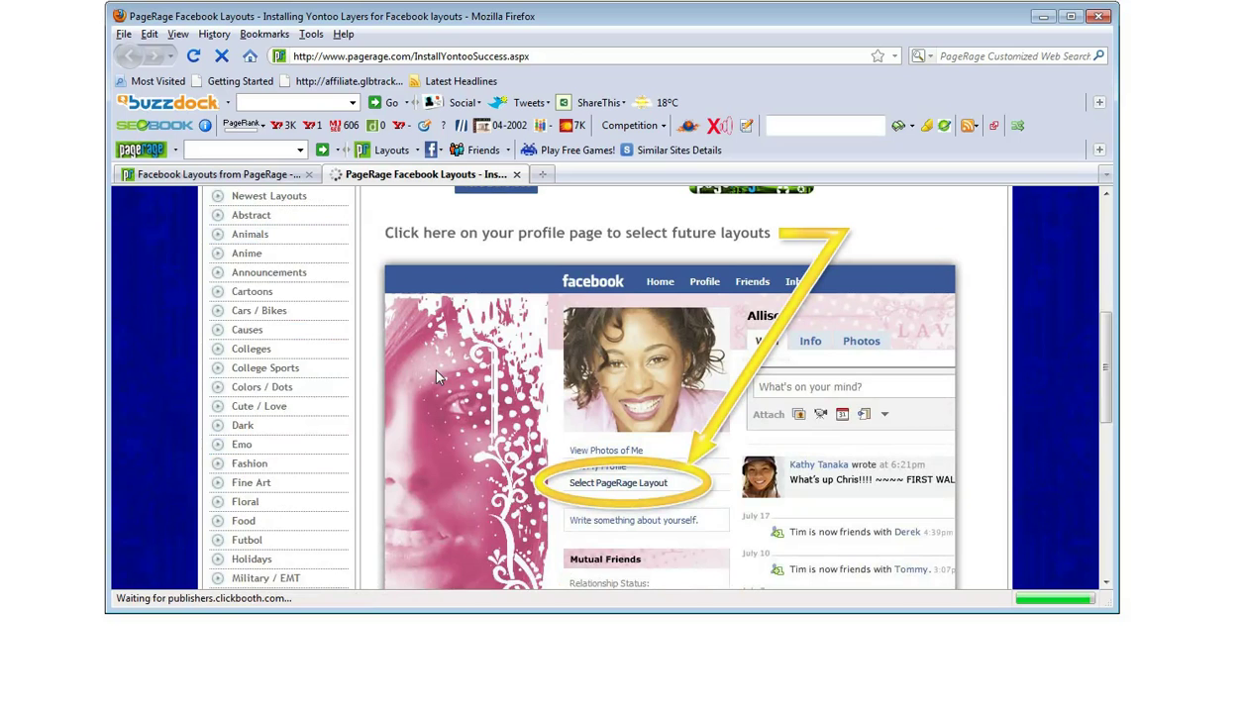
pyautogui.scroll(-3, 341, 404)
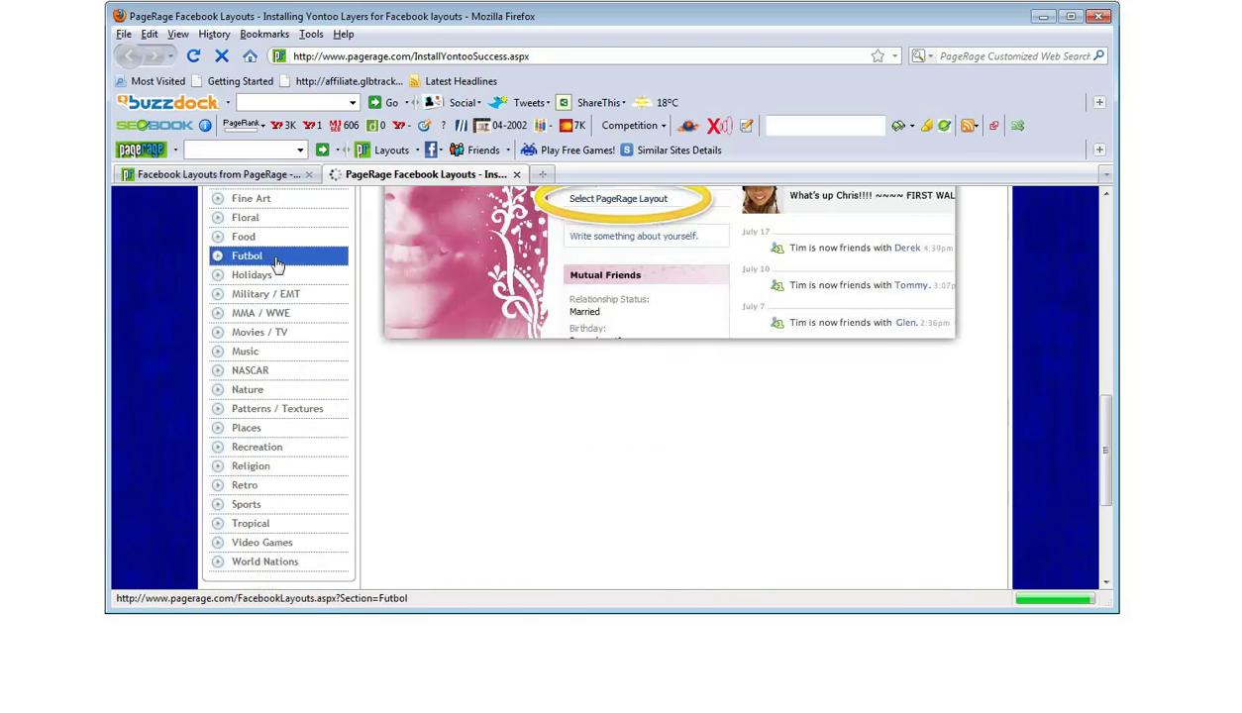
# Step: Open Music, then Reggae layouts, showing the Bob Marley One Love, Soul Rebel and Bob Marley designs
pyautogui.click(297, 351)
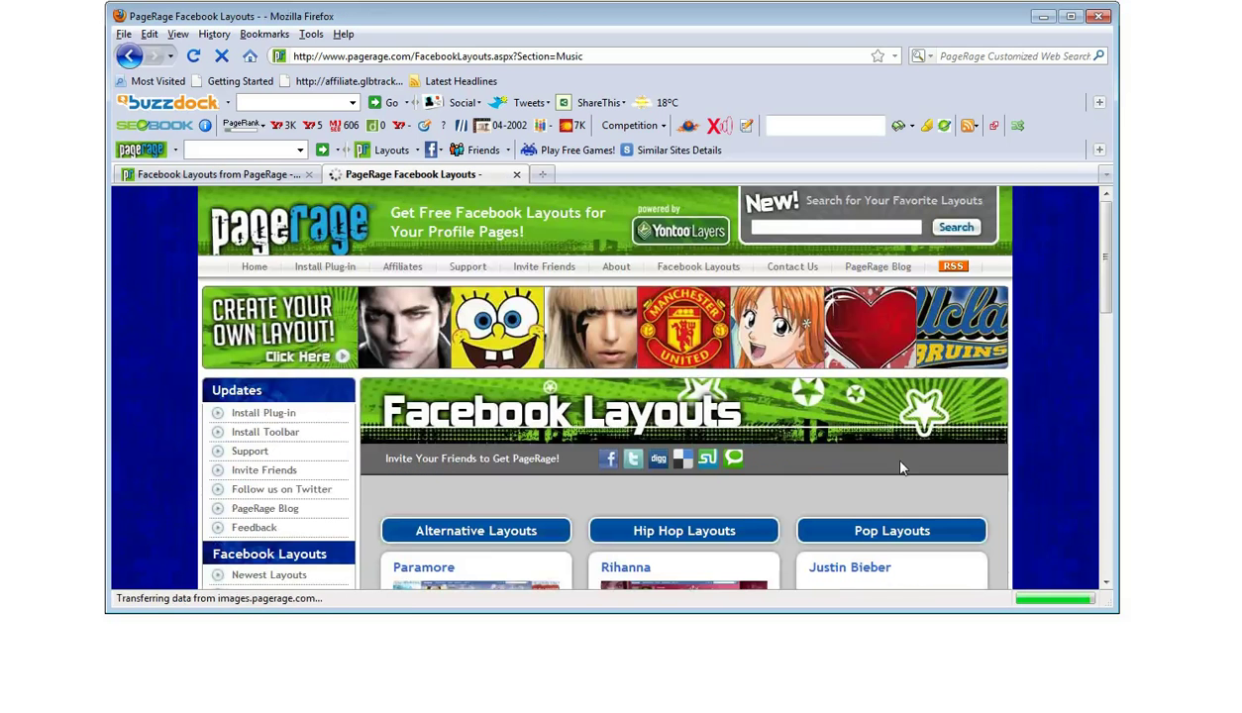
pyautogui.scroll(-1, 882, 451)
pyautogui.scroll(-6, 901, 468)
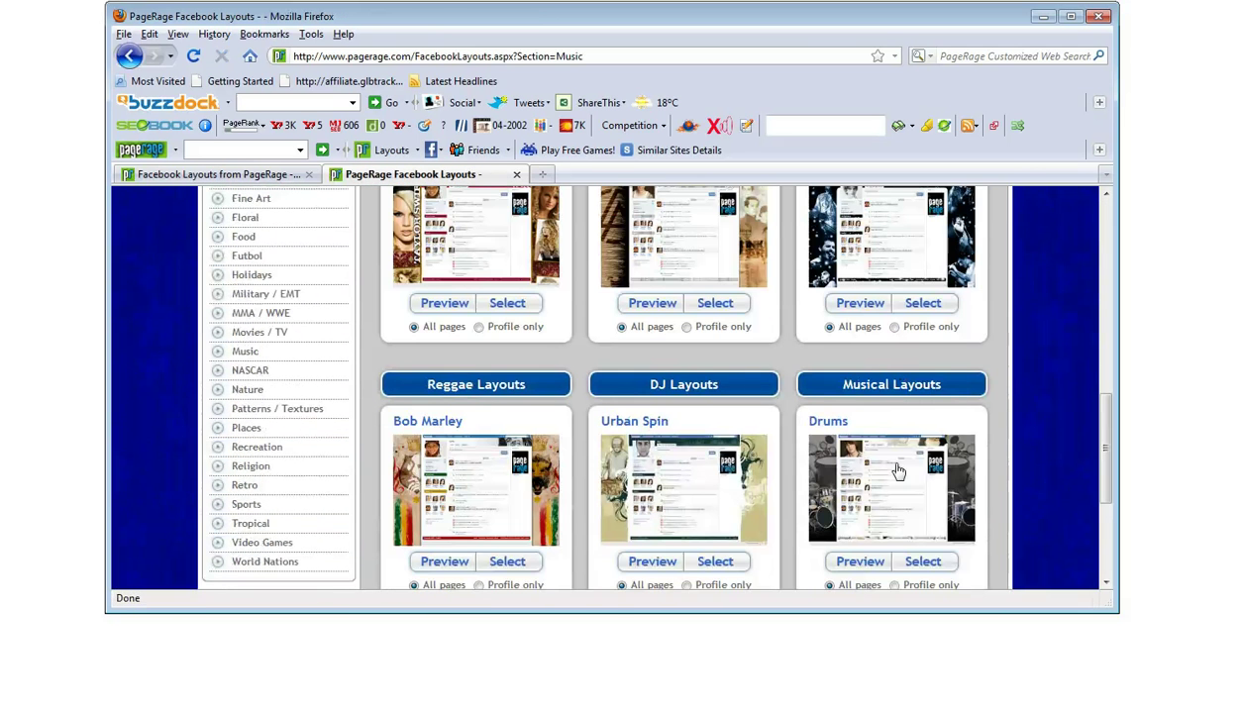
pyautogui.click(482, 387)
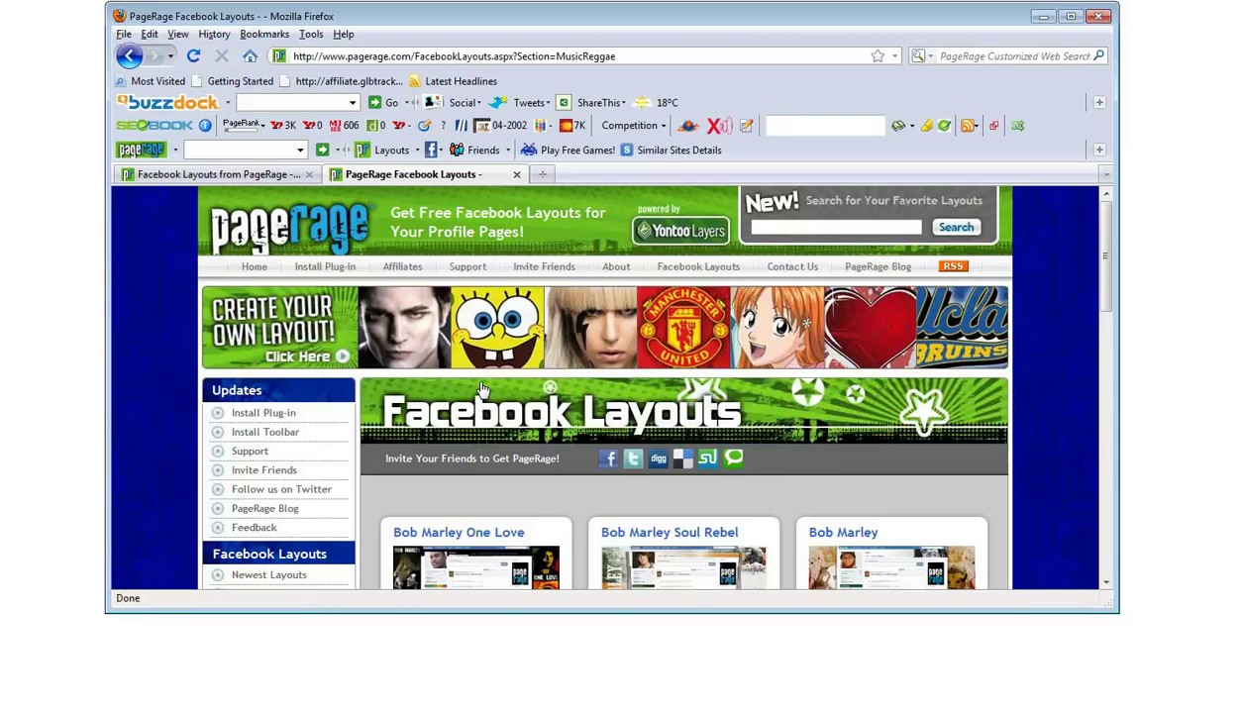
pyautogui.scroll(-3, 821, 421)
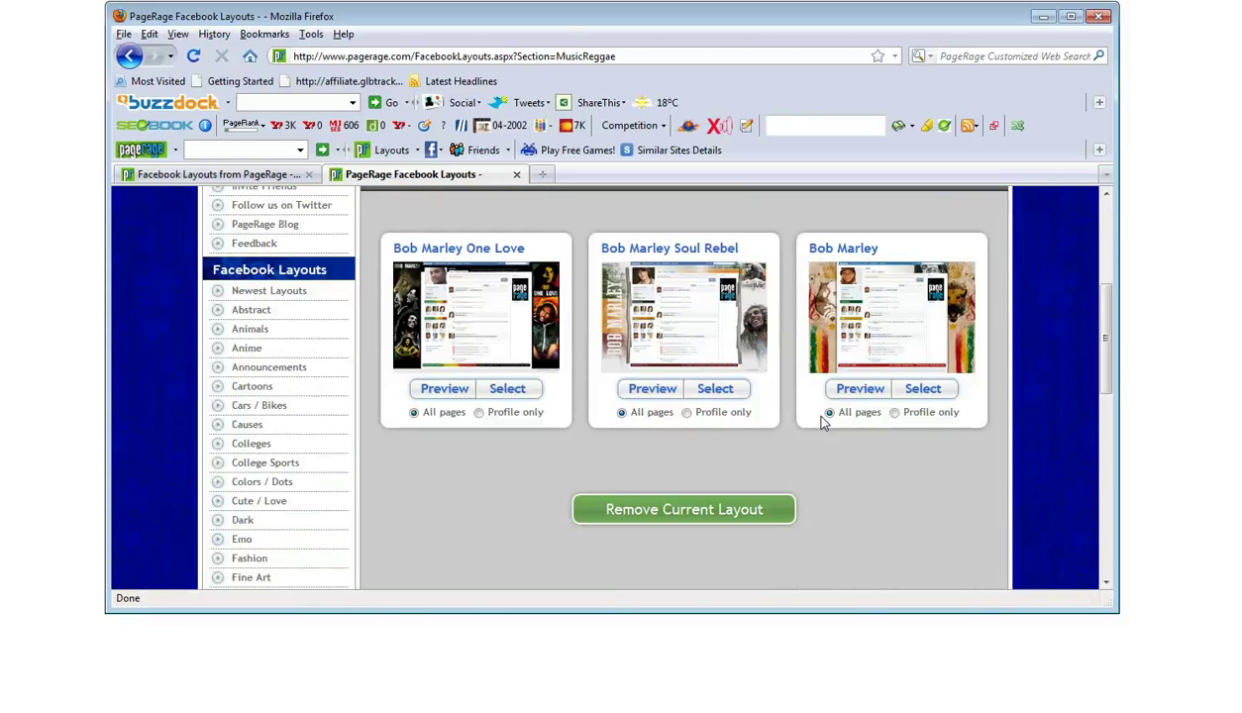
# Step: Preview the Bob Marley One Love layout
pyautogui.click(444, 389)
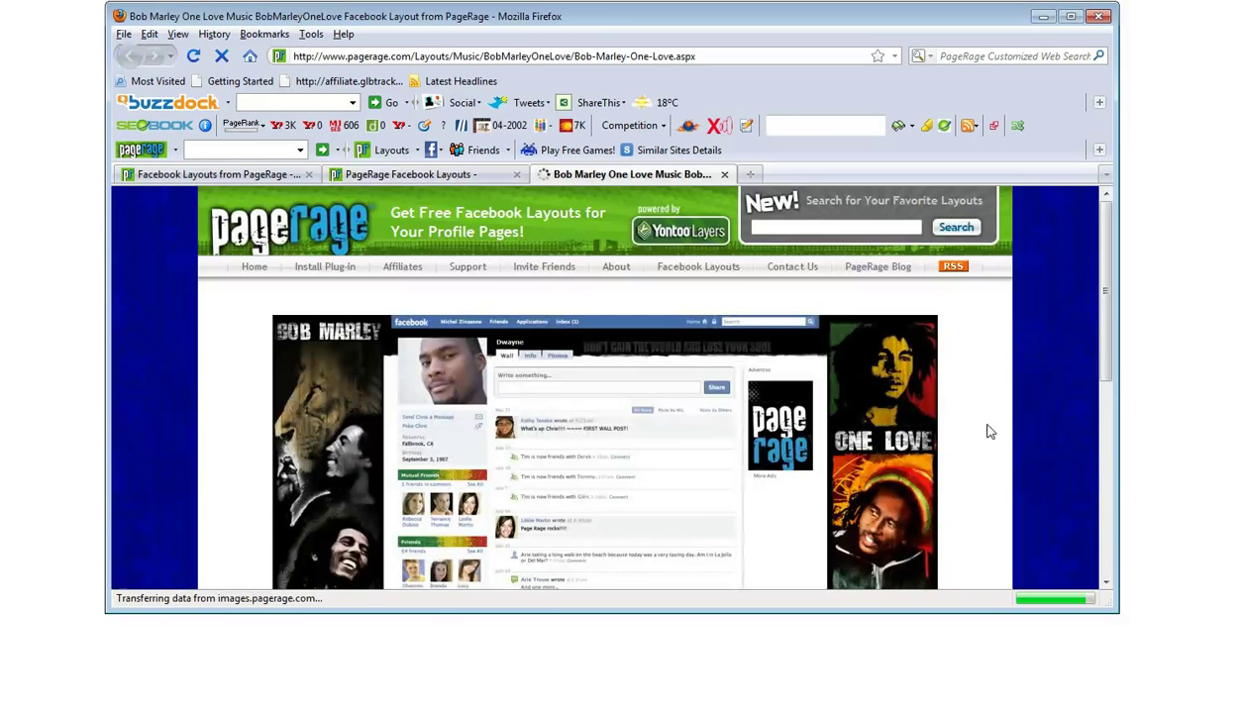
pyautogui.scroll(-4, 987, 431)
pyautogui.scroll(2, 987, 431)
pyautogui.scroll(-2, 988, 432)
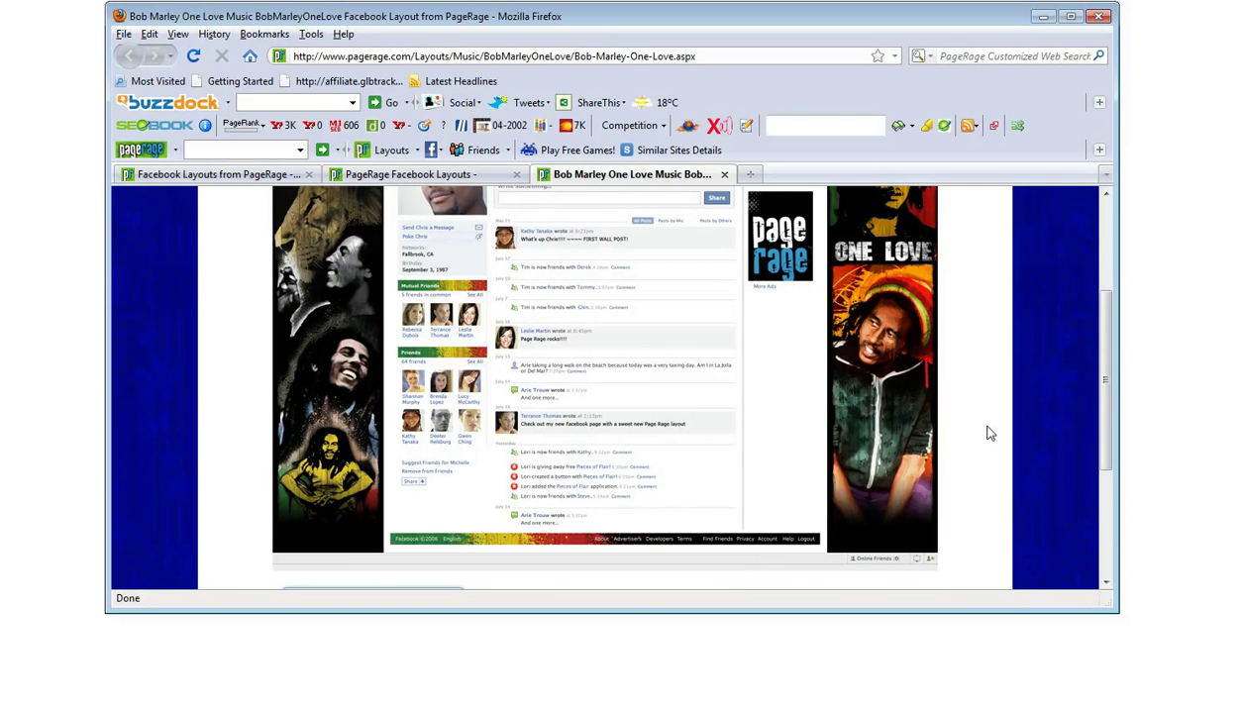
pyautogui.scroll(-4, 587, 340)
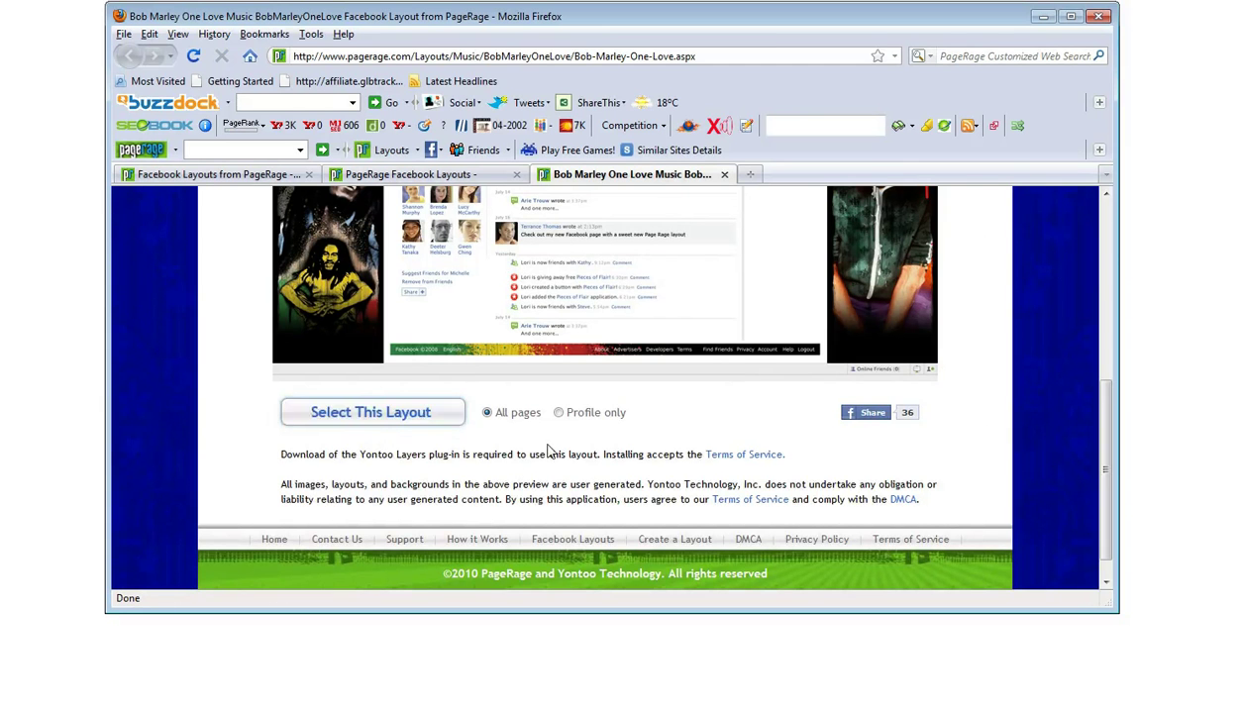
# Step: Apply the One Love layout to All pages and acknowledge the 'Layout change complete' alert
pyautogui.click(559, 415)
pyautogui.click(486, 415)
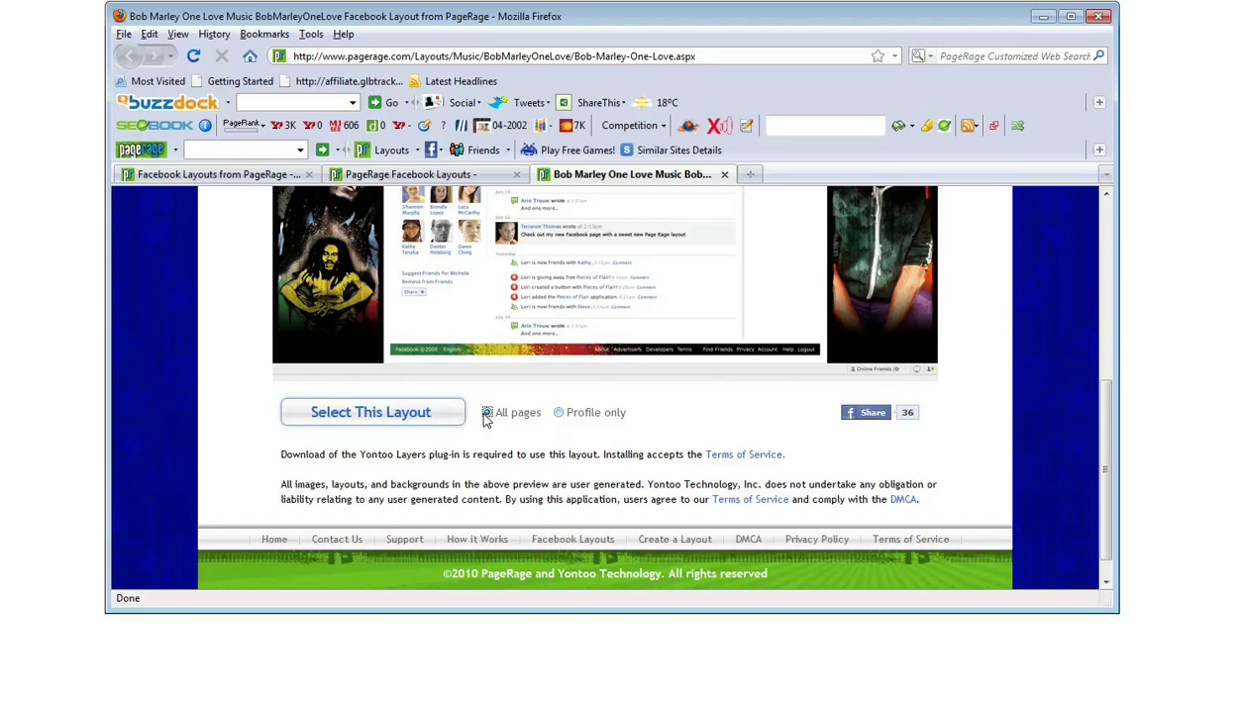
pyautogui.click(420, 422)
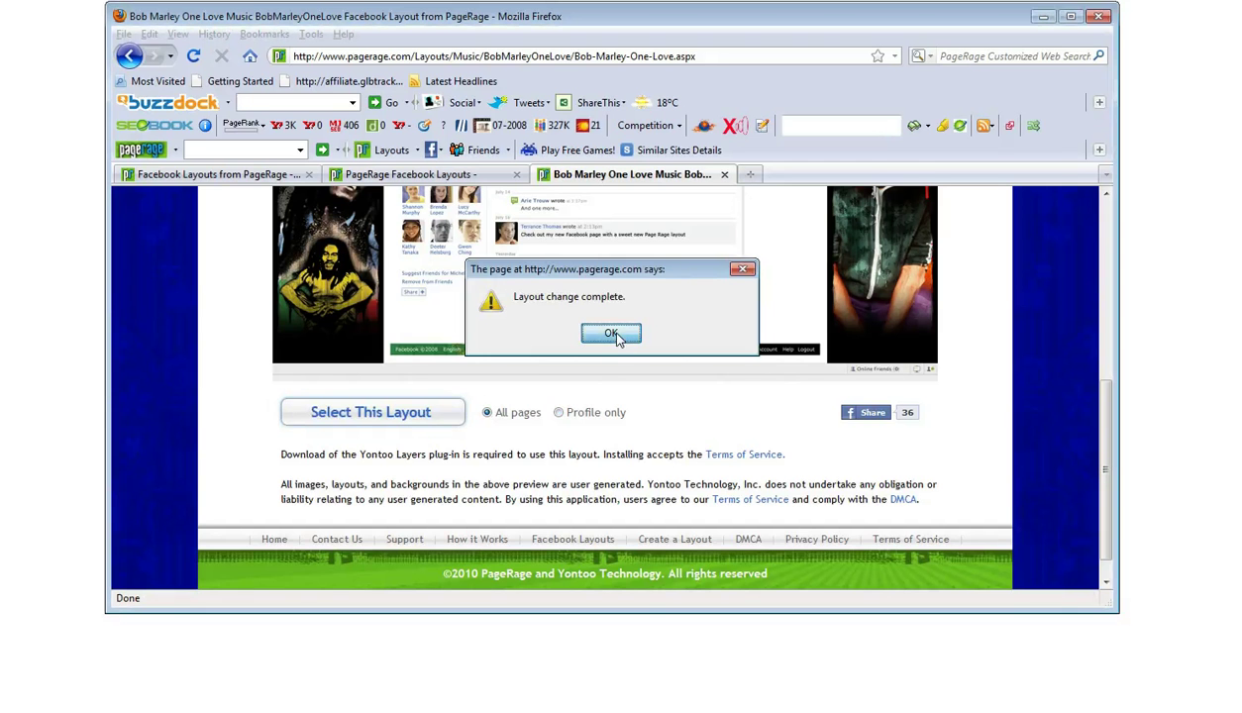
pyautogui.click(611, 334)
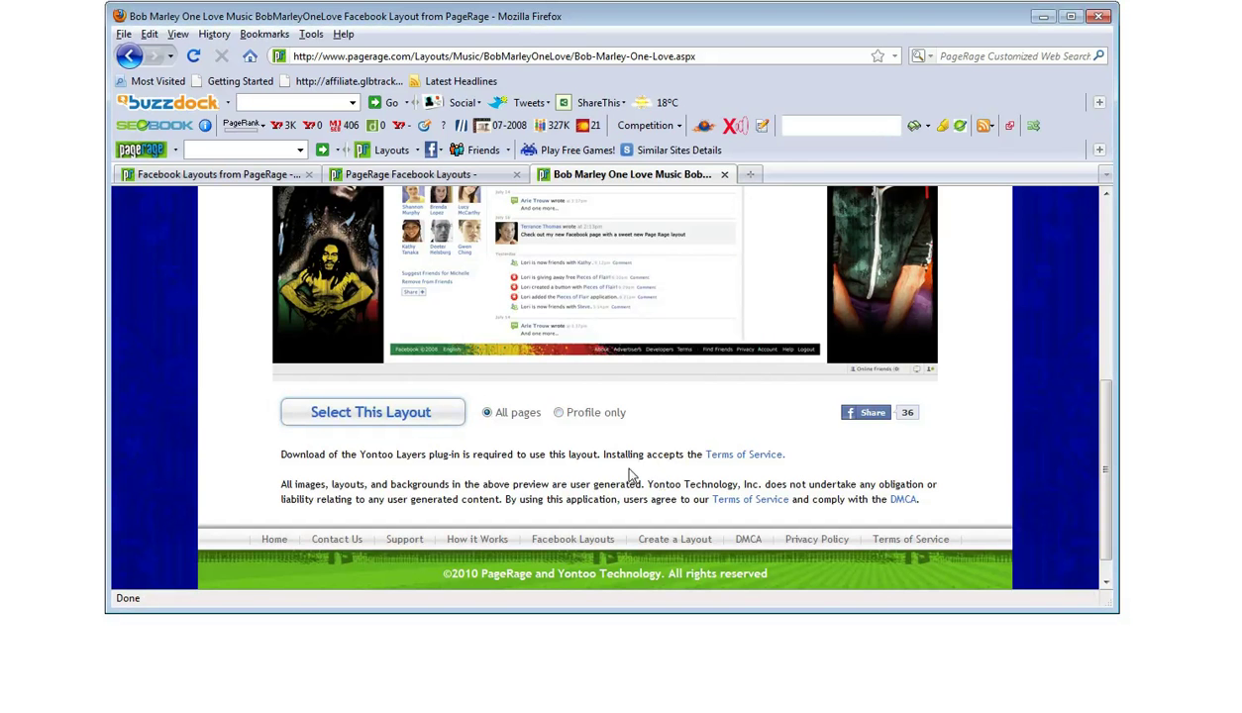
pyautogui.scroll(2, 625, 467)
pyautogui.scroll(6, 625, 467)
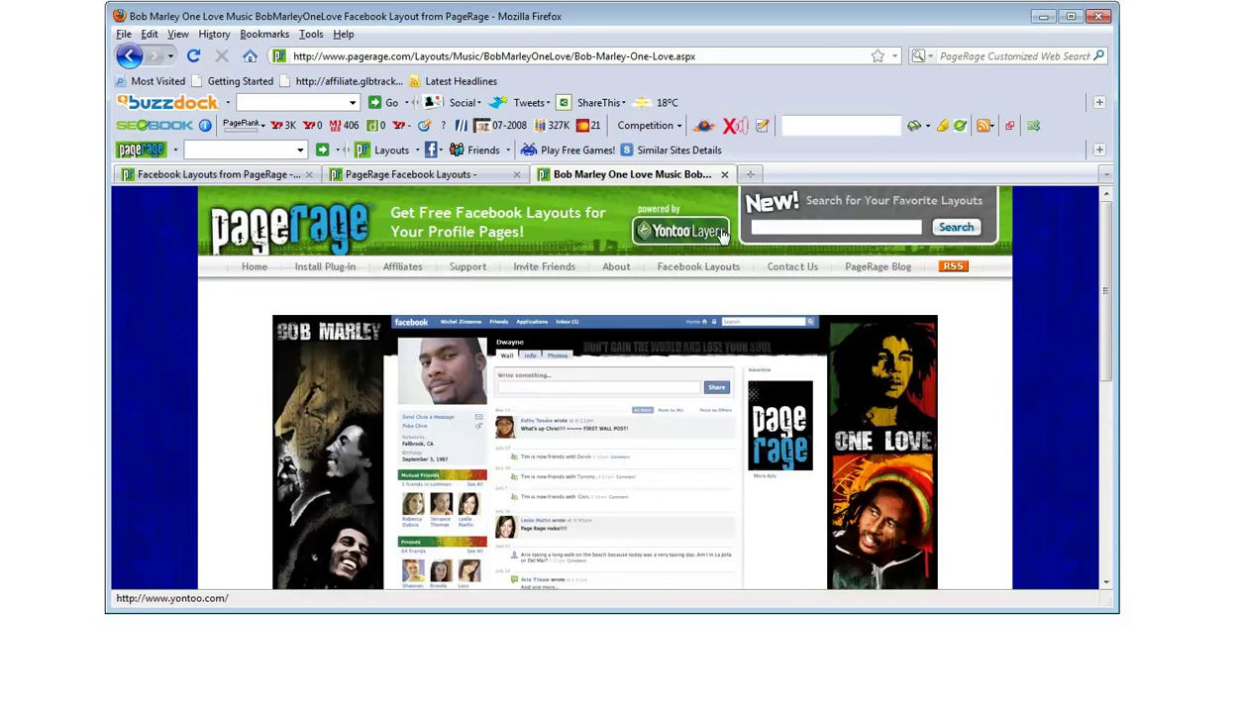
# Step: Close the One Love preview and return to the PageRage home page
pyautogui.click(724, 174)
pyautogui.scroll(5, 424, 266)
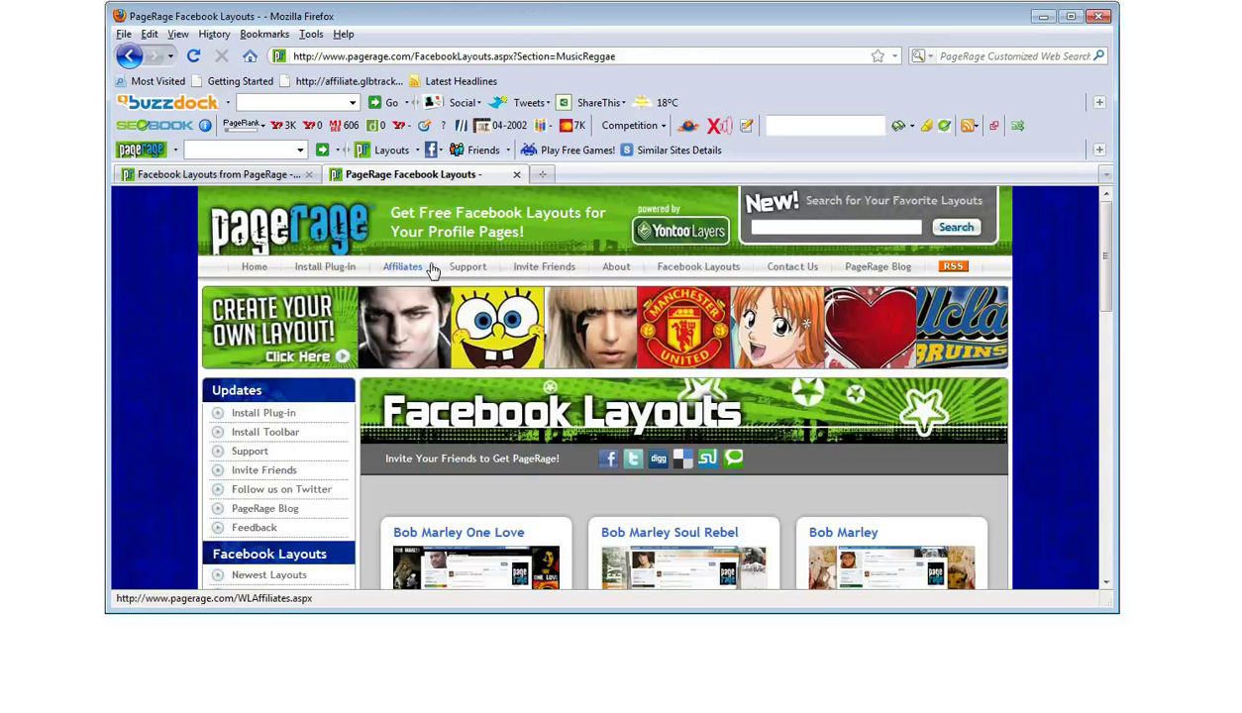
pyautogui.click(334, 243)
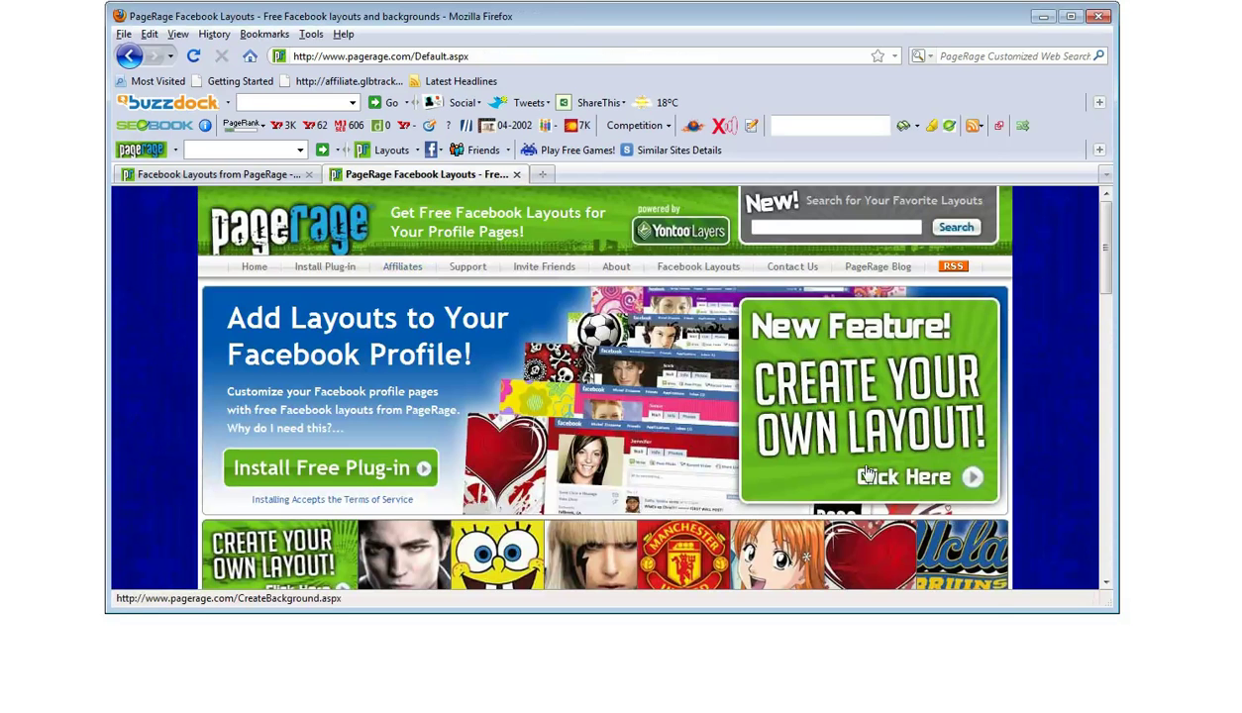
# Step: Browse the Create Your Own Custom Facebook Layout page, then head back to the PageRage home page
pyautogui.click(892, 438)
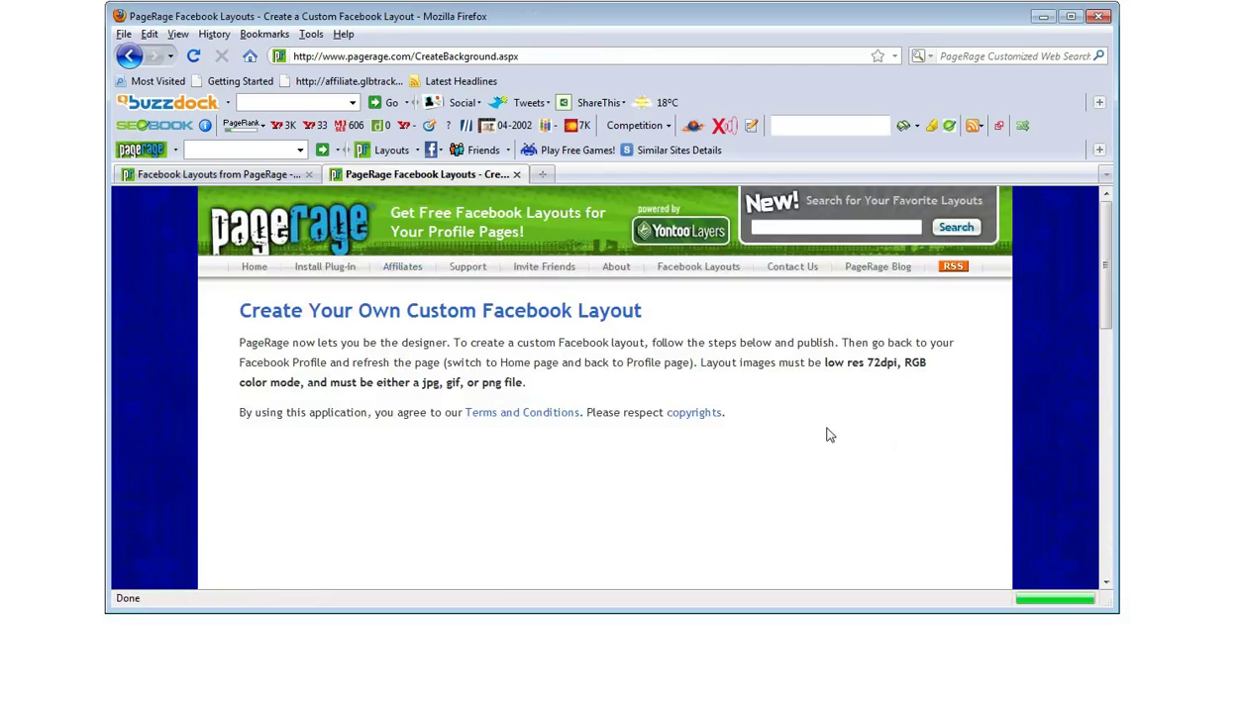
pyautogui.scroll(-5, 830, 436)
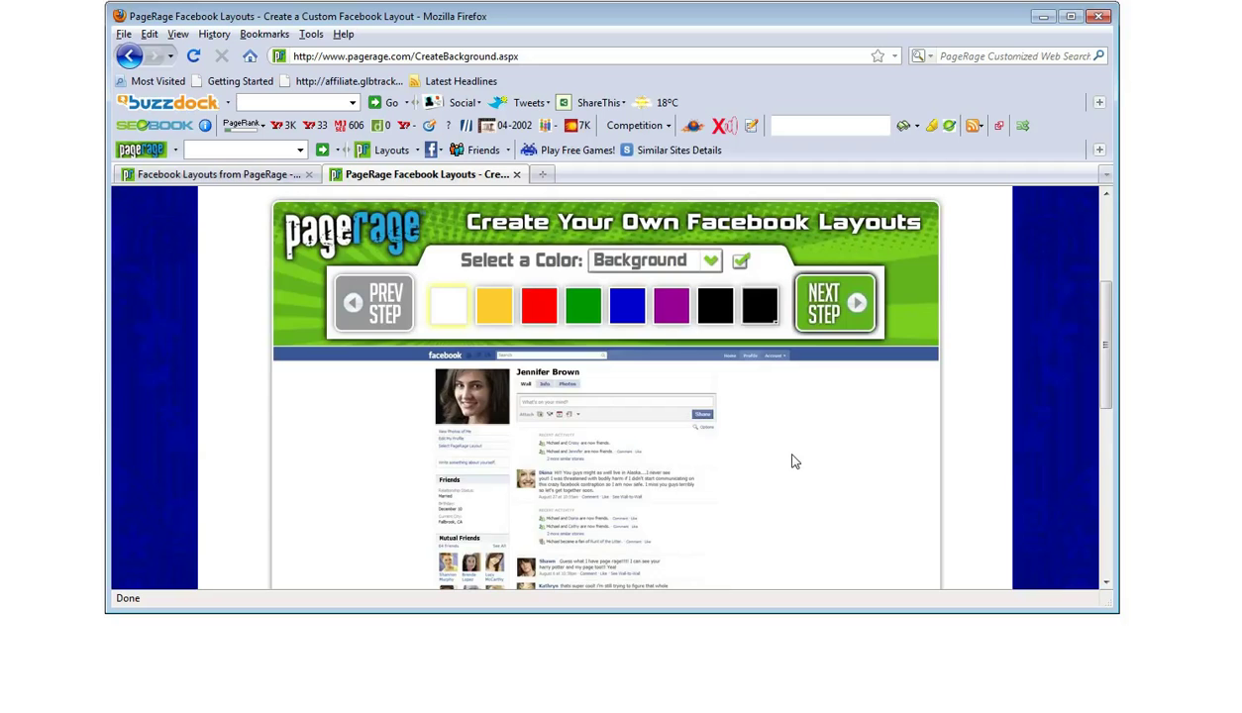
pyautogui.scroll(-2, 792, 462)
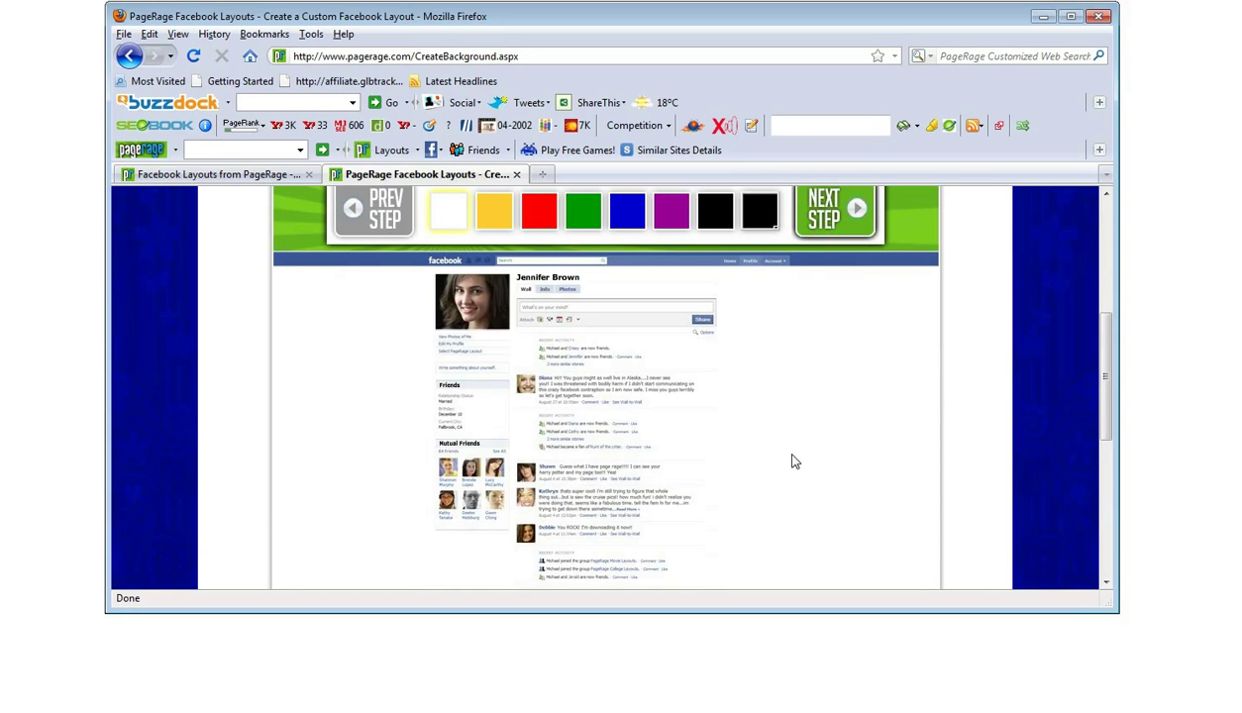
pyautogui.scroll(-4, 792, 461)
pyautogui.scroll(-2, 792, 461)
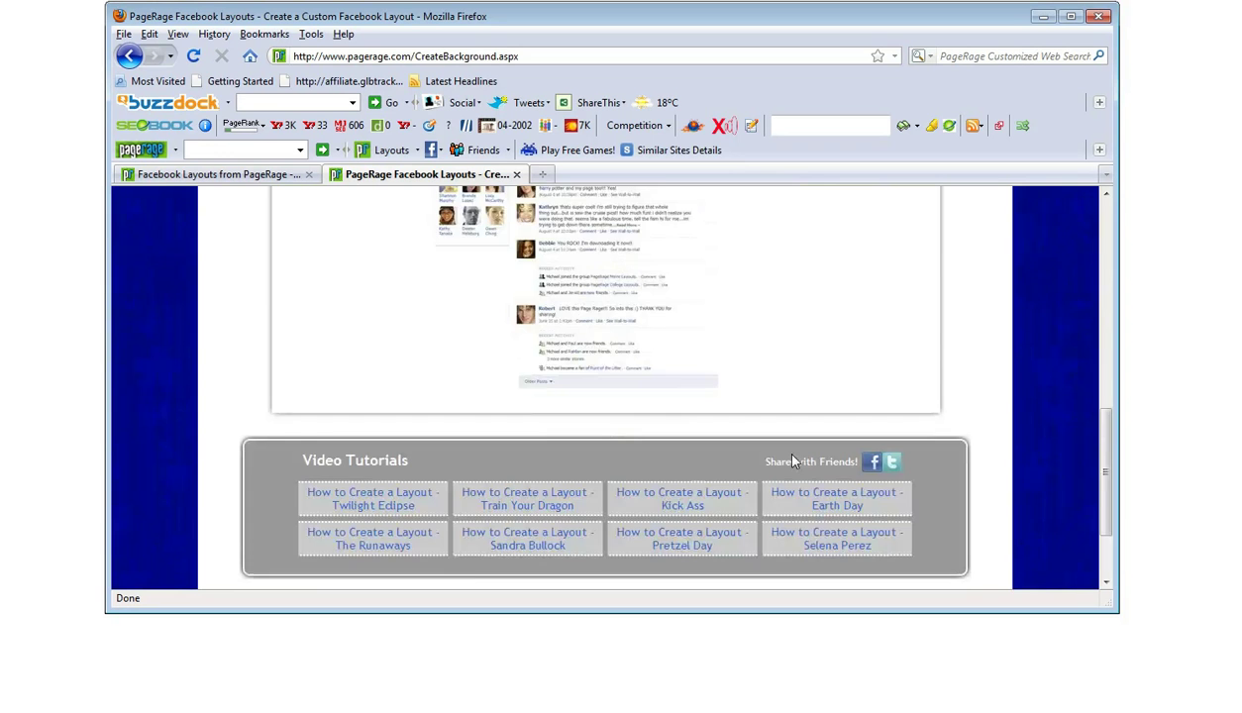
pyautogui.scroll(-2, 792, 461)
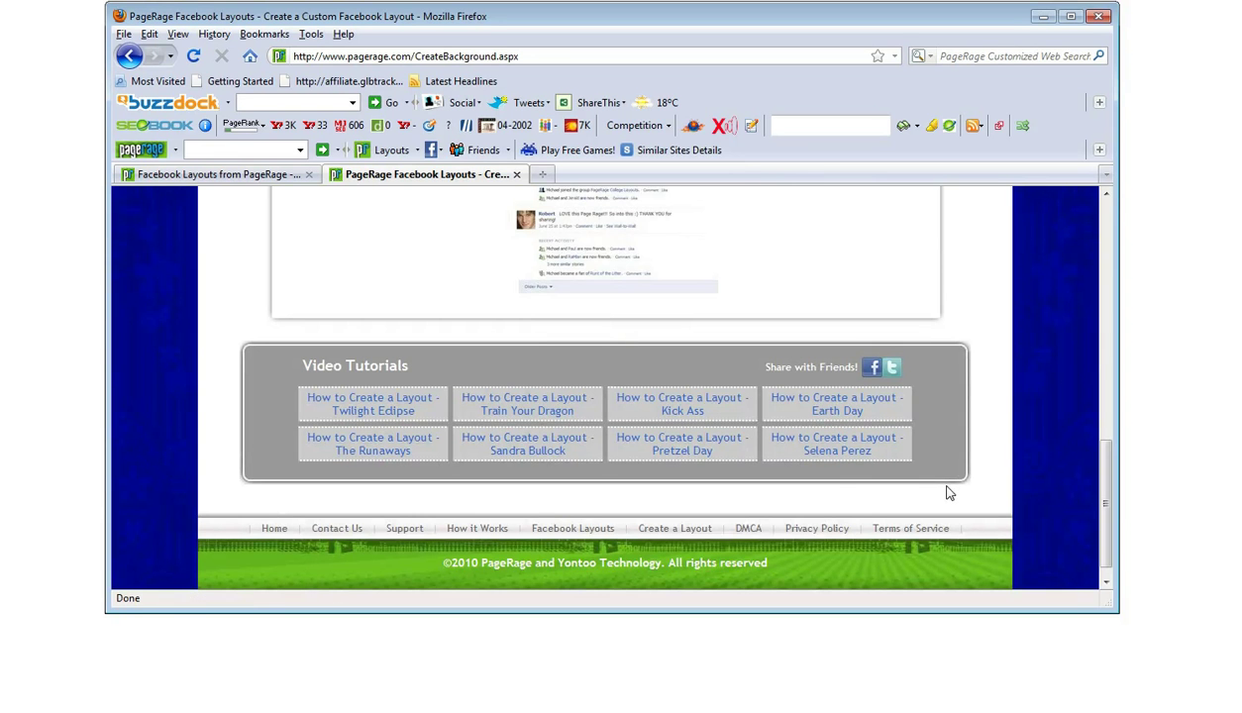
pyautogui.scroll(15, 948, 492)
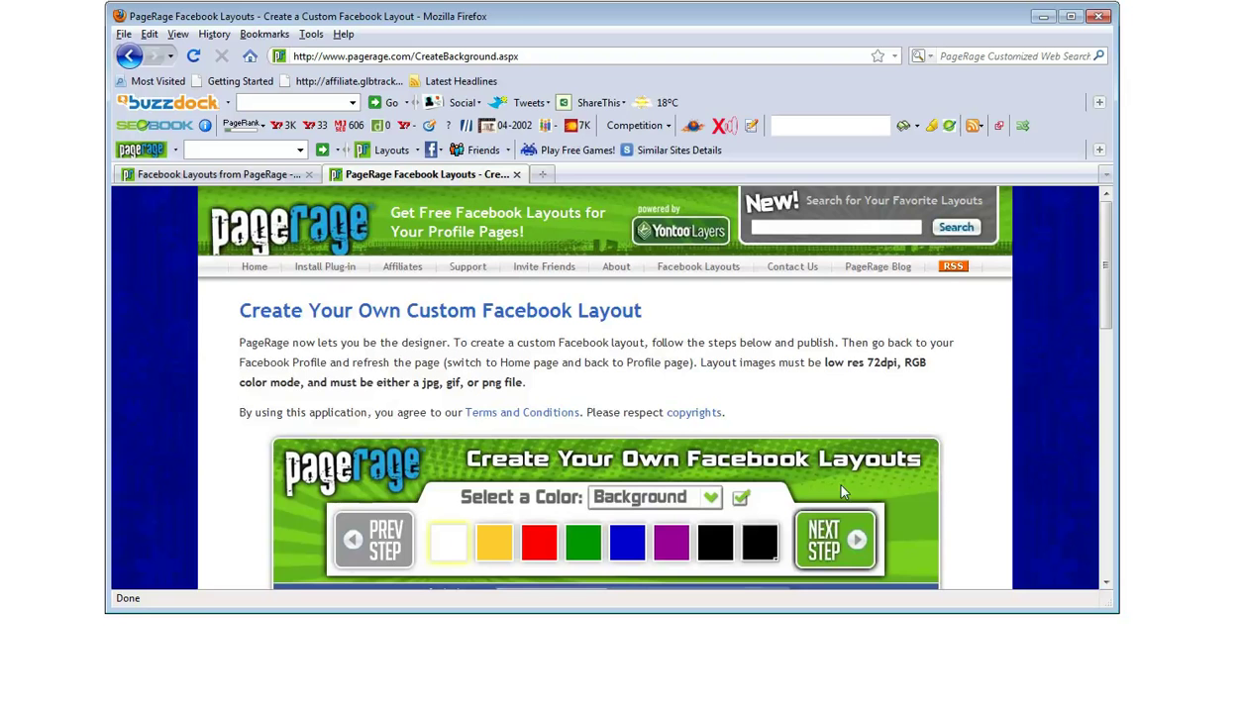
pyautogui.click(333, 238)
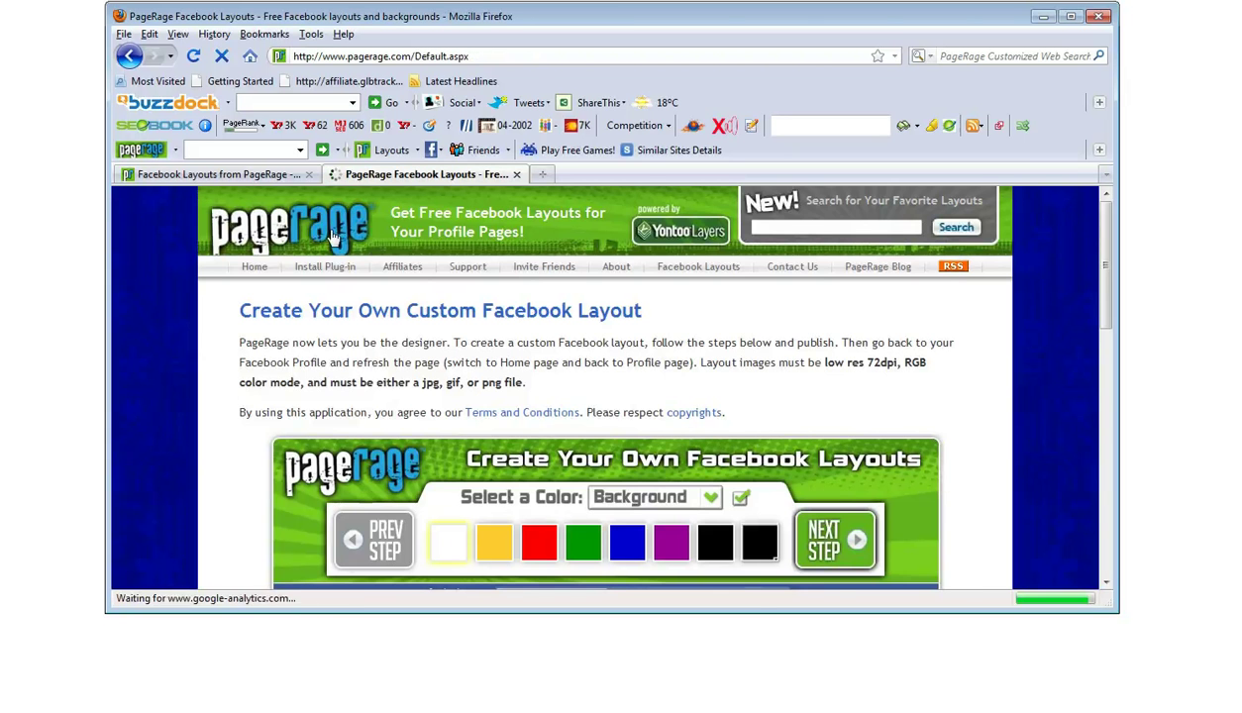